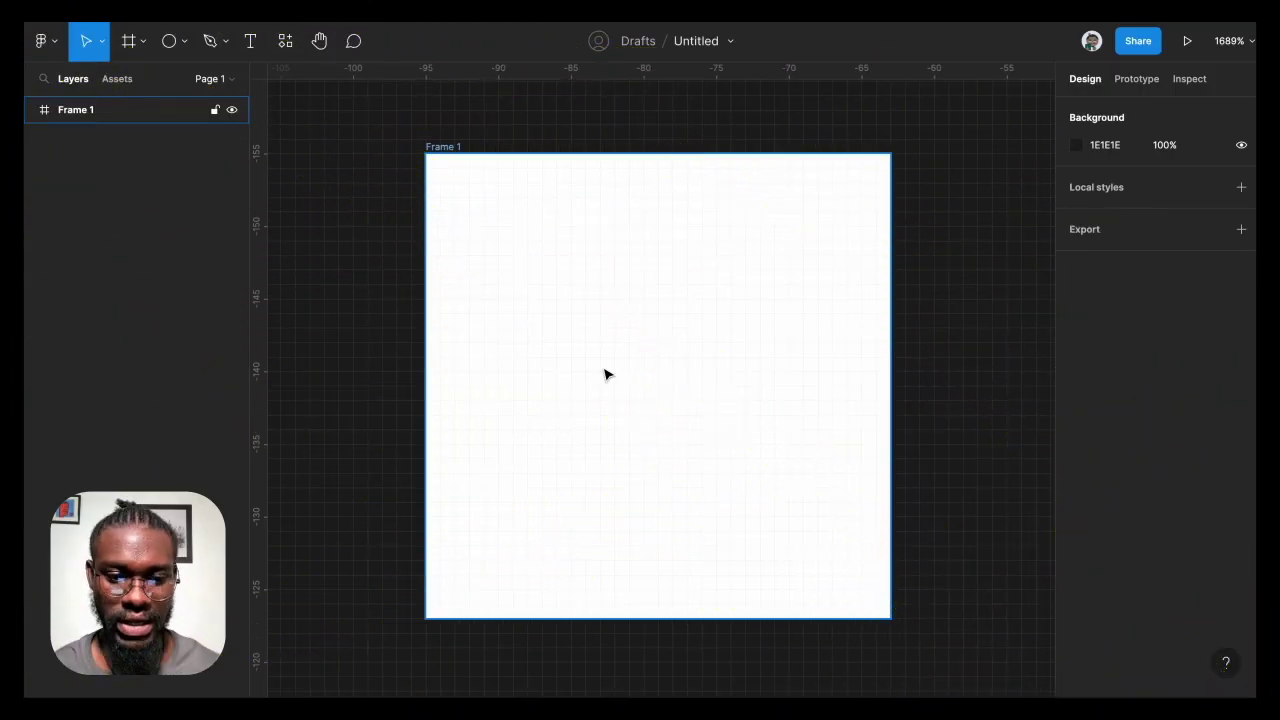
# - Draw an 8×8 circle, Ellipse 1, in Frame 1 and centre it at X 12, Y 12
pyautogui.click(407, 220)
pyautogui.click(185, 44)
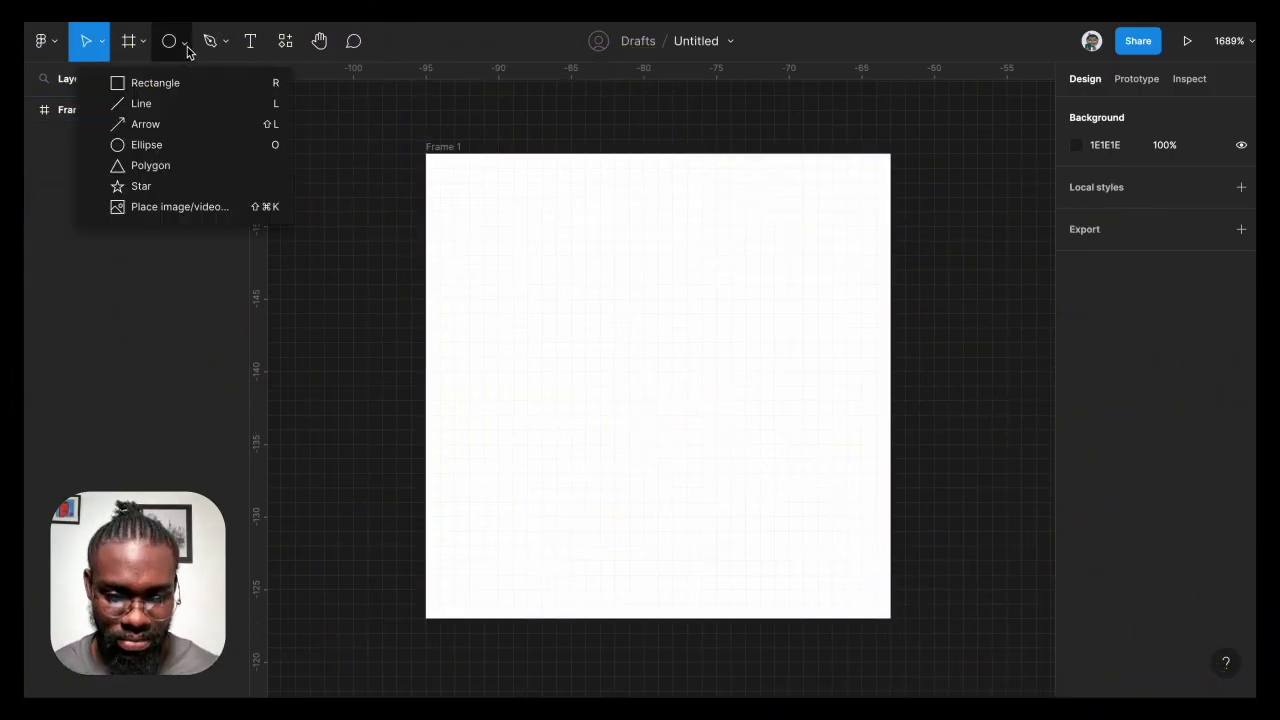
pyautogui.click(150, 145)
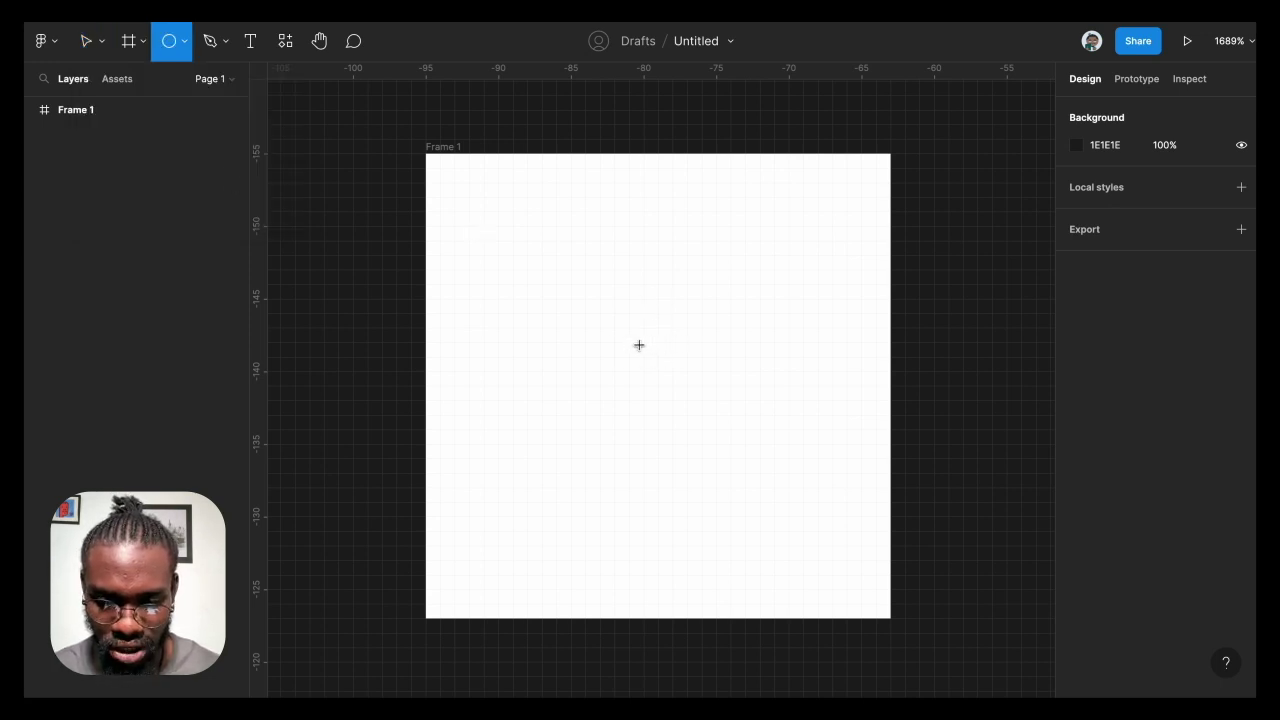
pyautogui.moveTo(643, 342)
pyautogui.mouseDown()
pyautogui.moveTo(700, 429)
pyautogui.moveTo(668, 400)
pyautogui.mouseUp()
pyautogui.moveTo(646, 357); pyautogui.dragTo(661, 402)
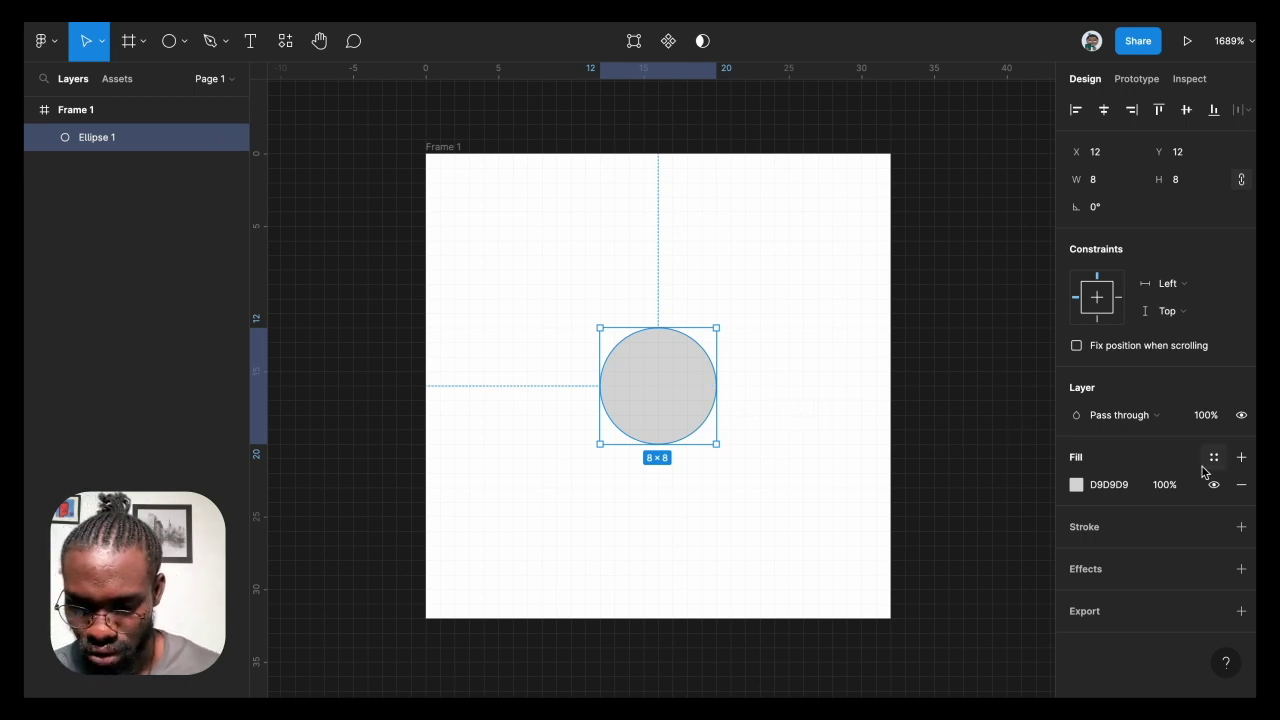
# - Give the circle a black outline of weight 2 and remove its grey fill
pyautogui.click(1240, 528)
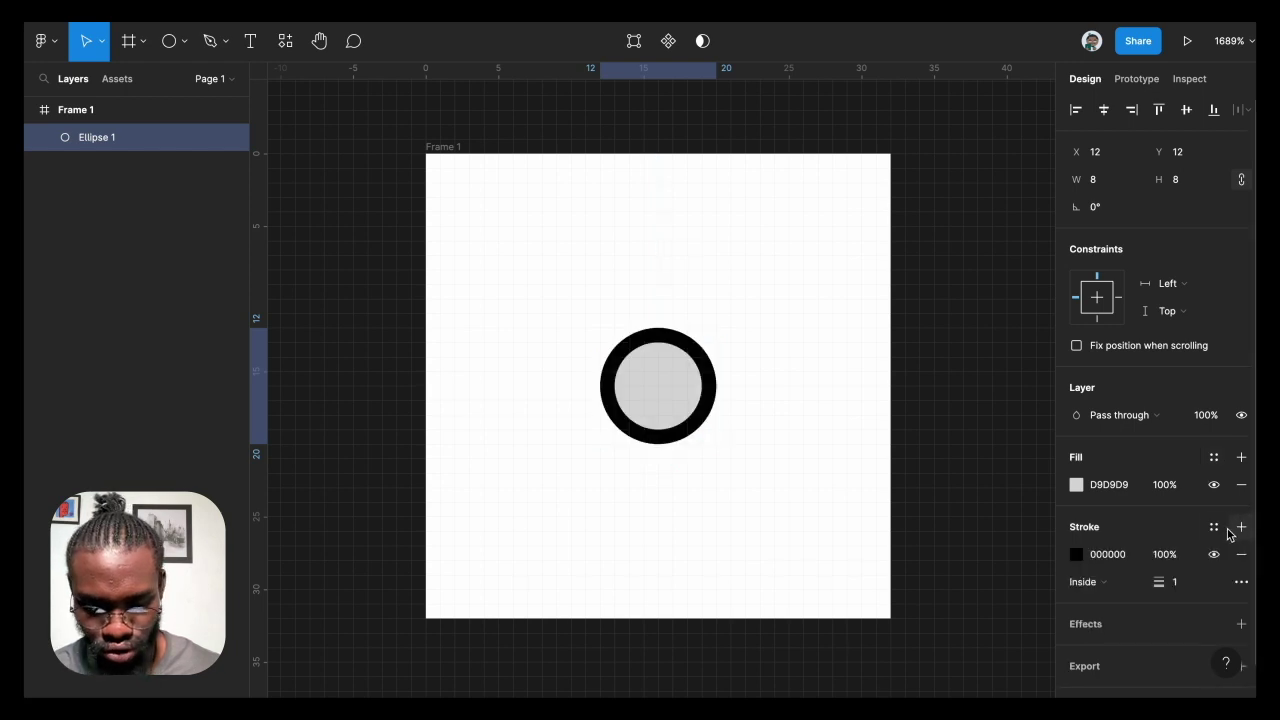
pyautogui.click(1183, 590)
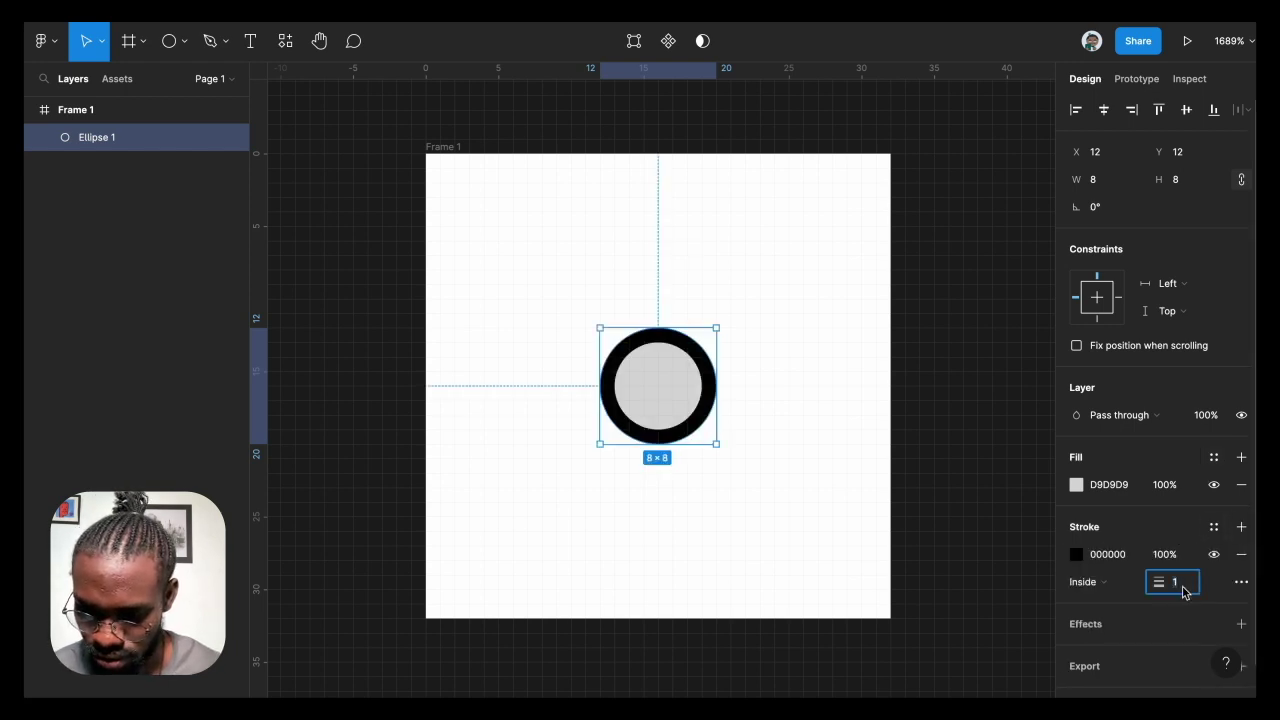
pyautogui.write('2')
pyautogui.press('Return')
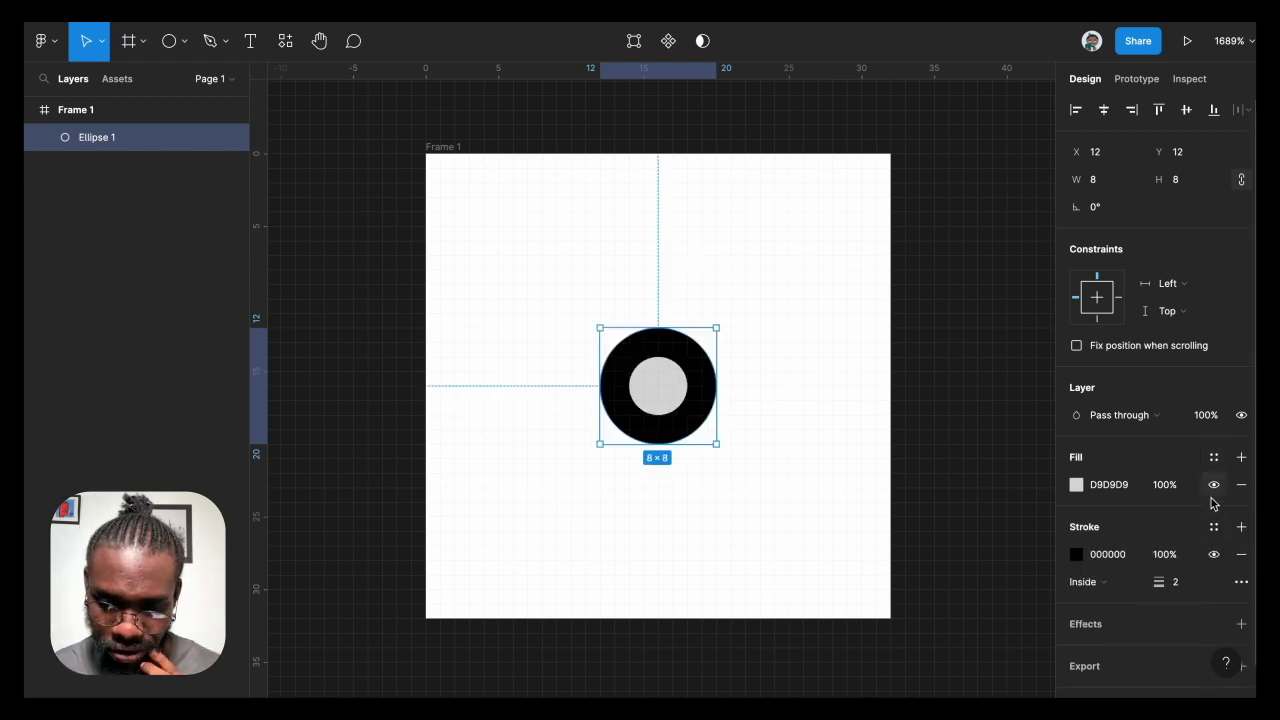
pyautogui.click(1240, 485)
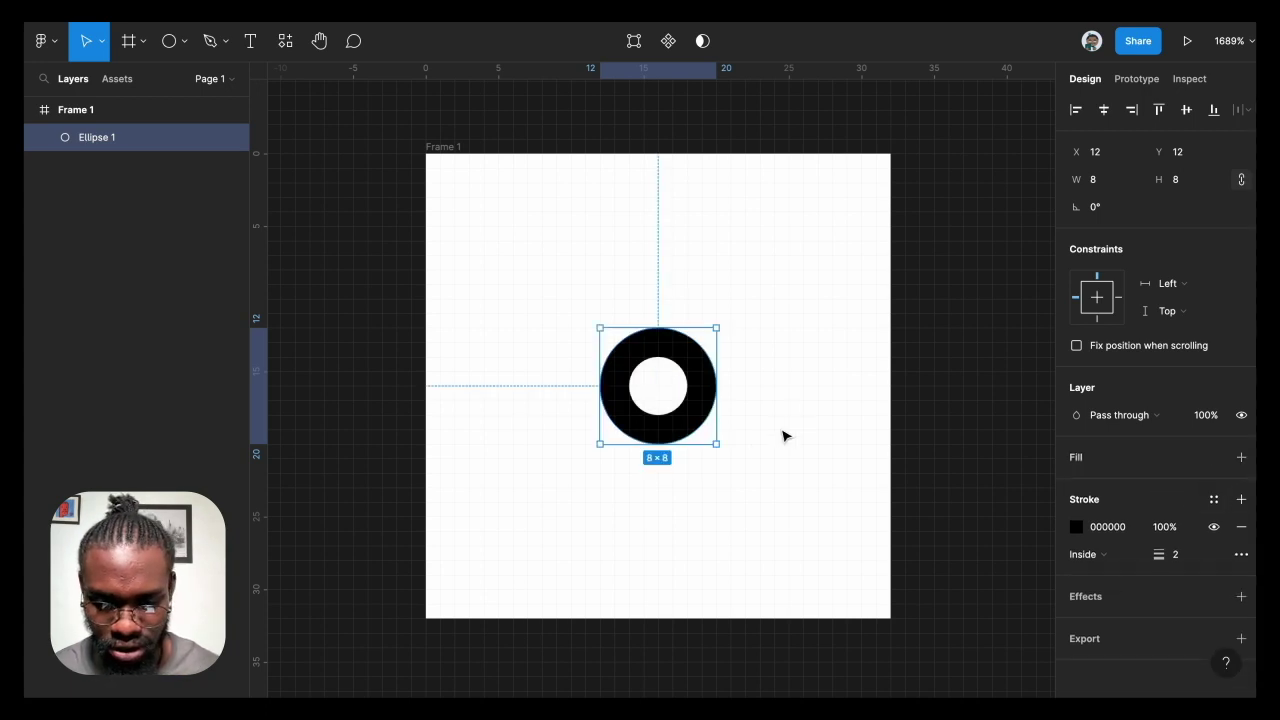
# - Add two centred ring copies scaled to 16×16 and 24×24 around the first
pyautogui.click(766, 443)
pyautogui.click(654, 422)
pyautogui.hotkey('ctrl', 'd')
pyautogui.press('alt')
pyautogui.moveTo(716, 447); pyautogui.dragTo(776, 507)
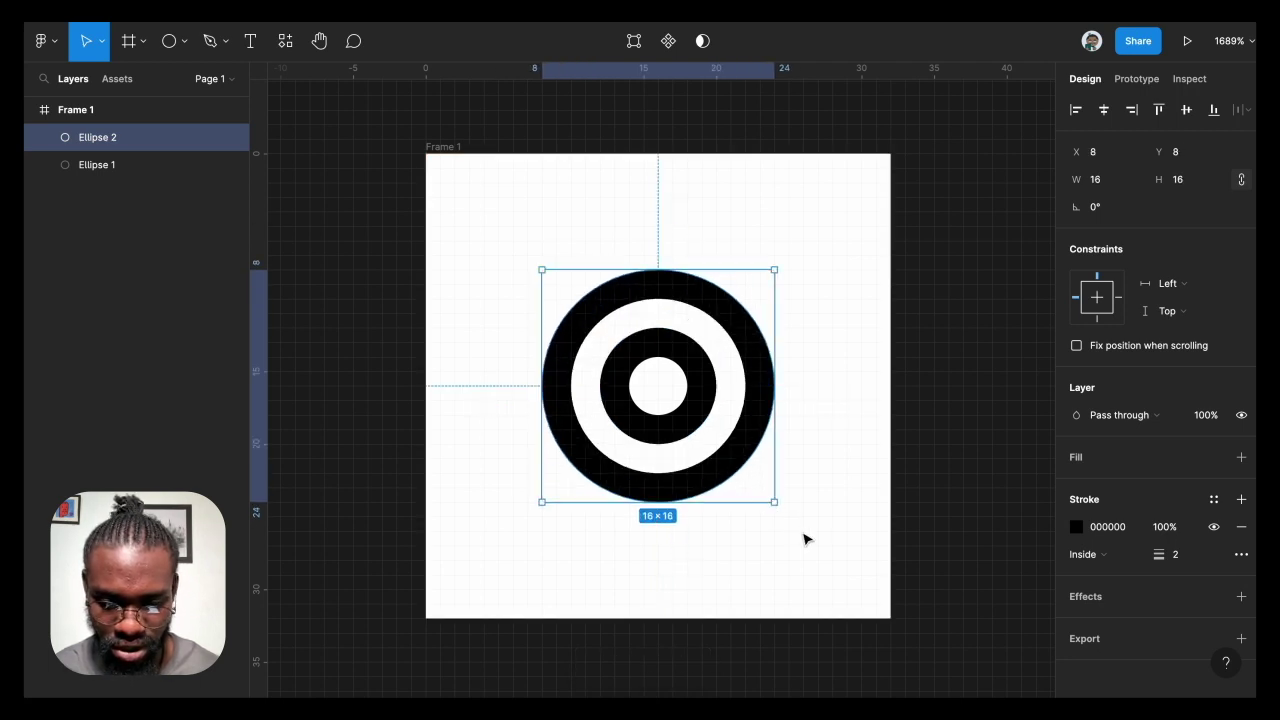
pyautogui.click(803, 534)
pyautogui.click(705, 487)
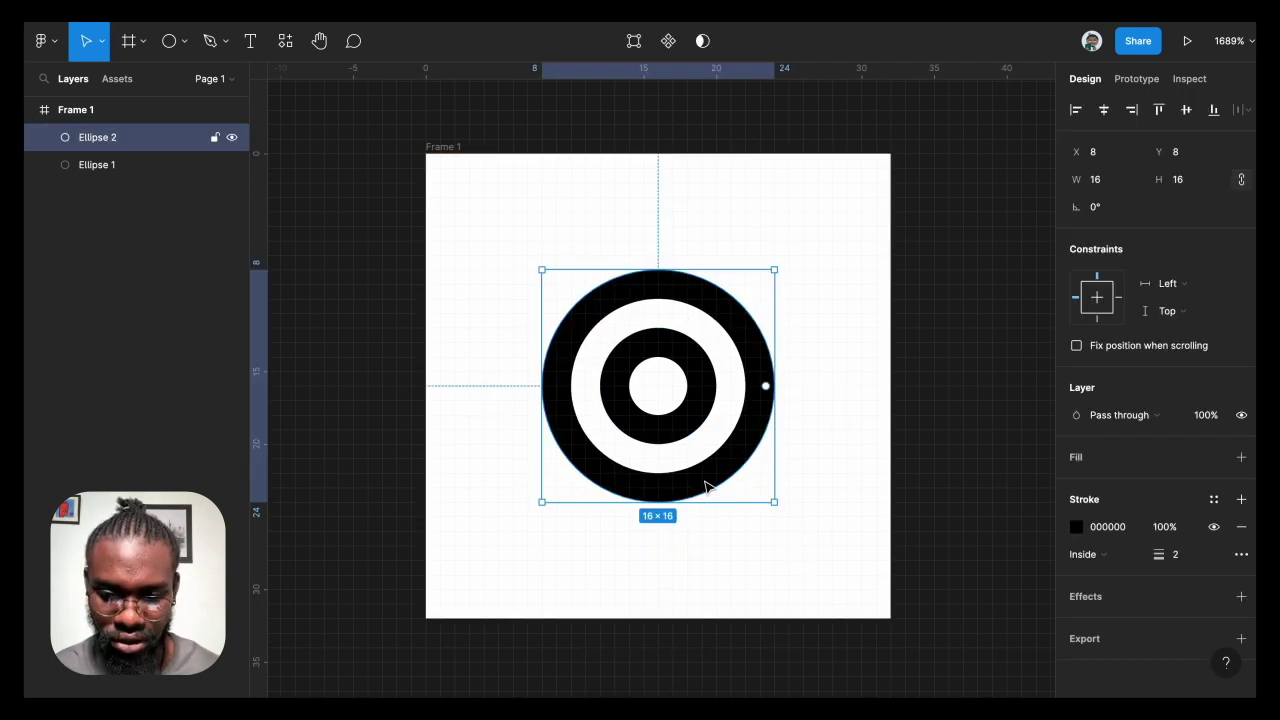
pyautogui.hotkey('ctrl', 'd')
pyautogui.press('alt')
pyautogui.moveTo(774, 502); pyautogui.dragTo(828, 559)
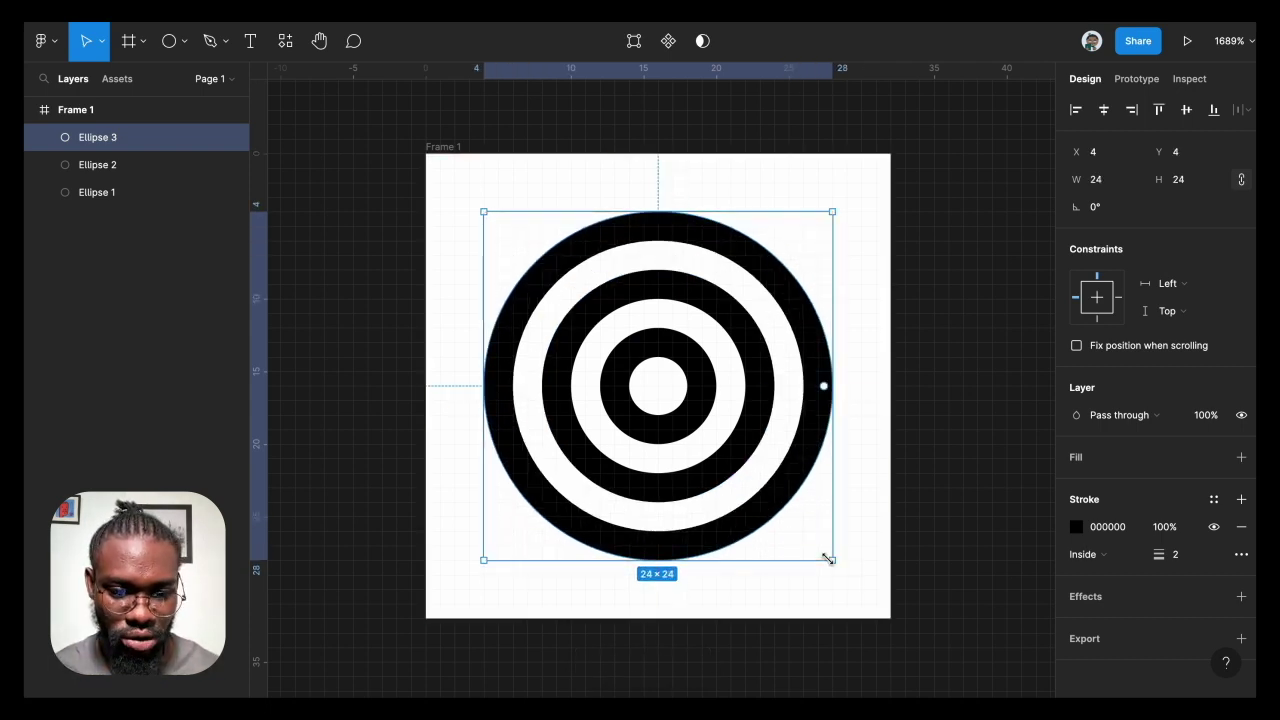
# - Duplicate the outer ring Ellipse 3 and move the copy to the bottom of the layers
pyautogui.click(871, 540)
pyautogui.click(115, 141)
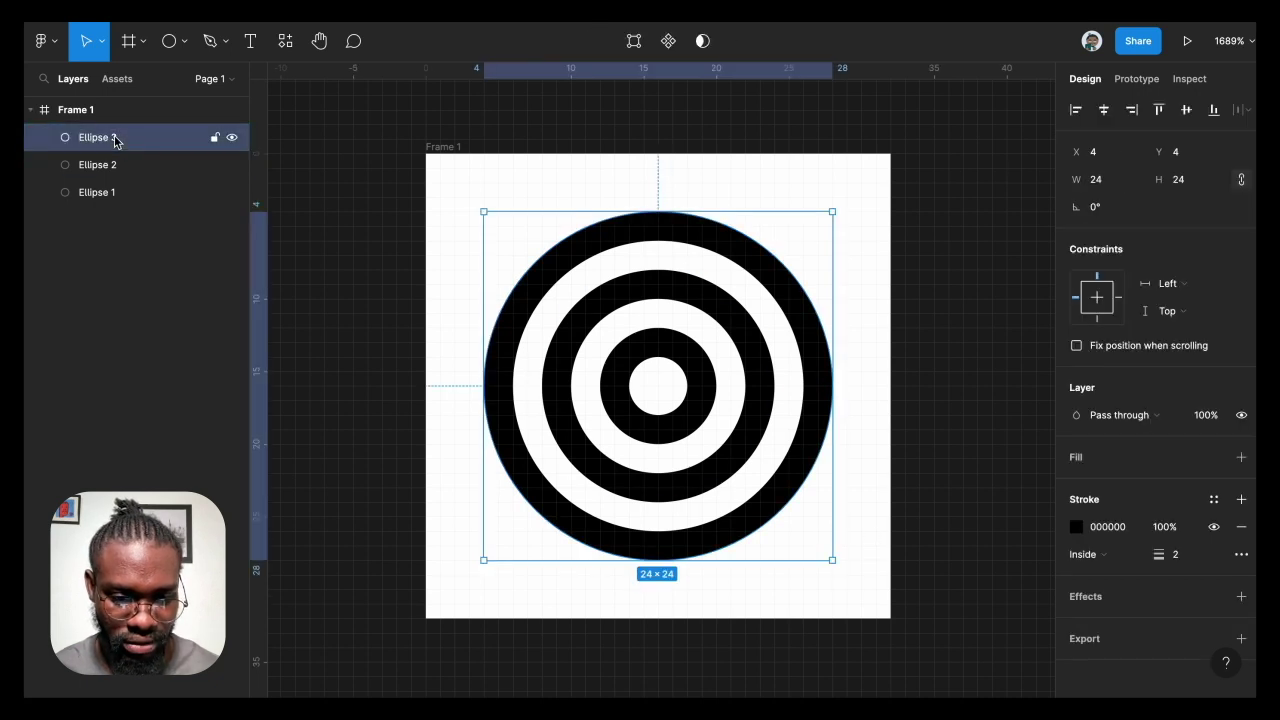
pyautogui.hotkey('ctrl', 'd')
pyautogui.moveTo(151, 139); pyautogui.dragTo(150, 238)
# - Rename the copy 'mask', give it a grey fill and remove its outline
pyautogui.doubleClick(105, 221)
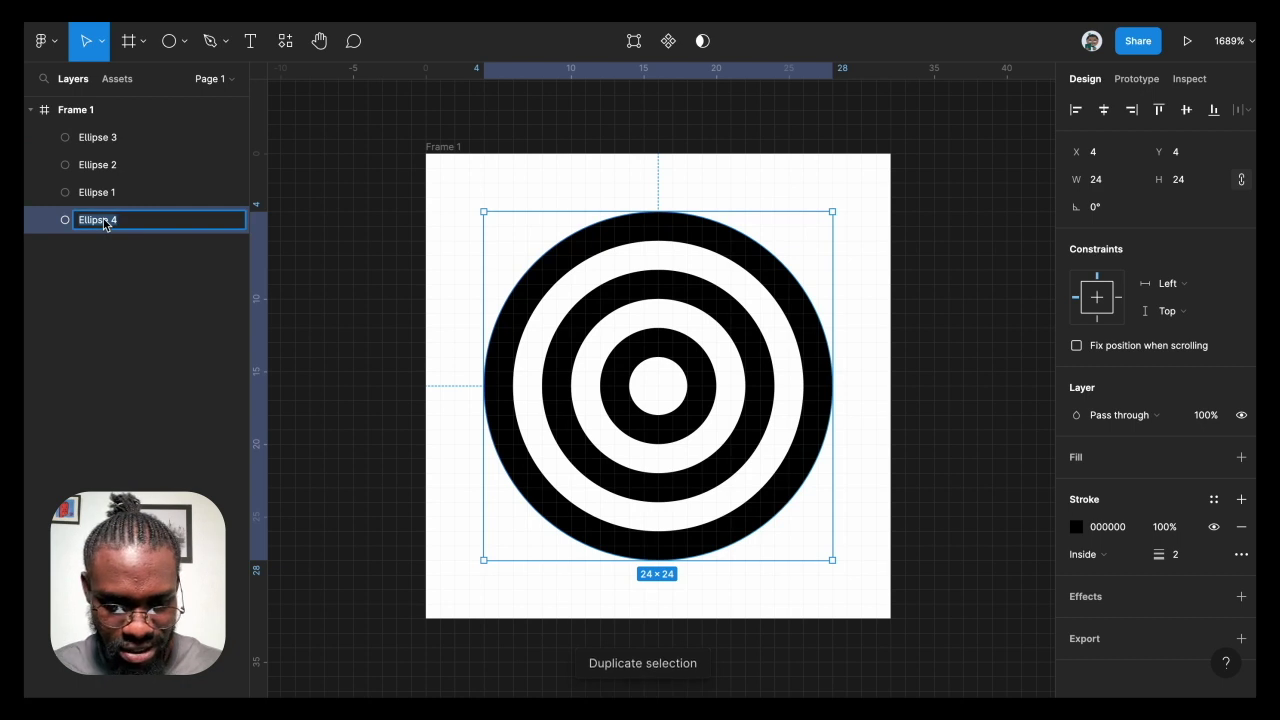
pyautogui.write('mask')
pyautogui.press('Return')
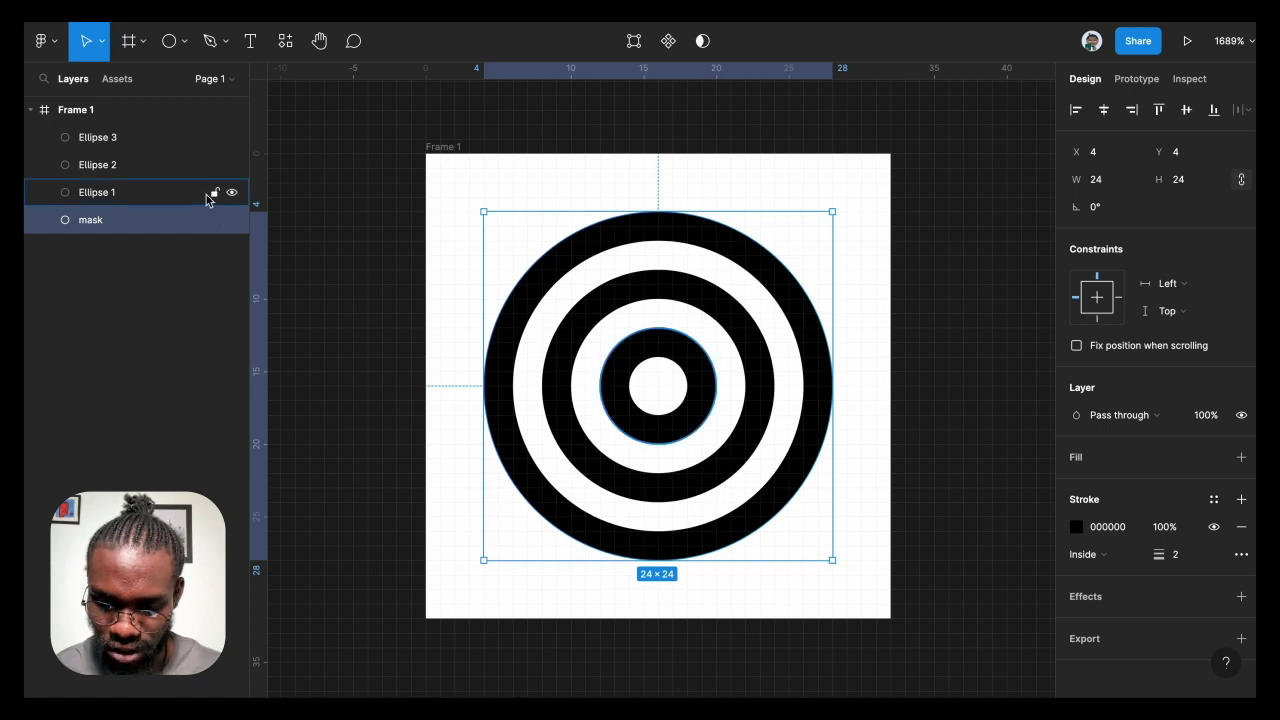
pyautogui.click(1241, 457)
pyautogui.click(1242, 556)
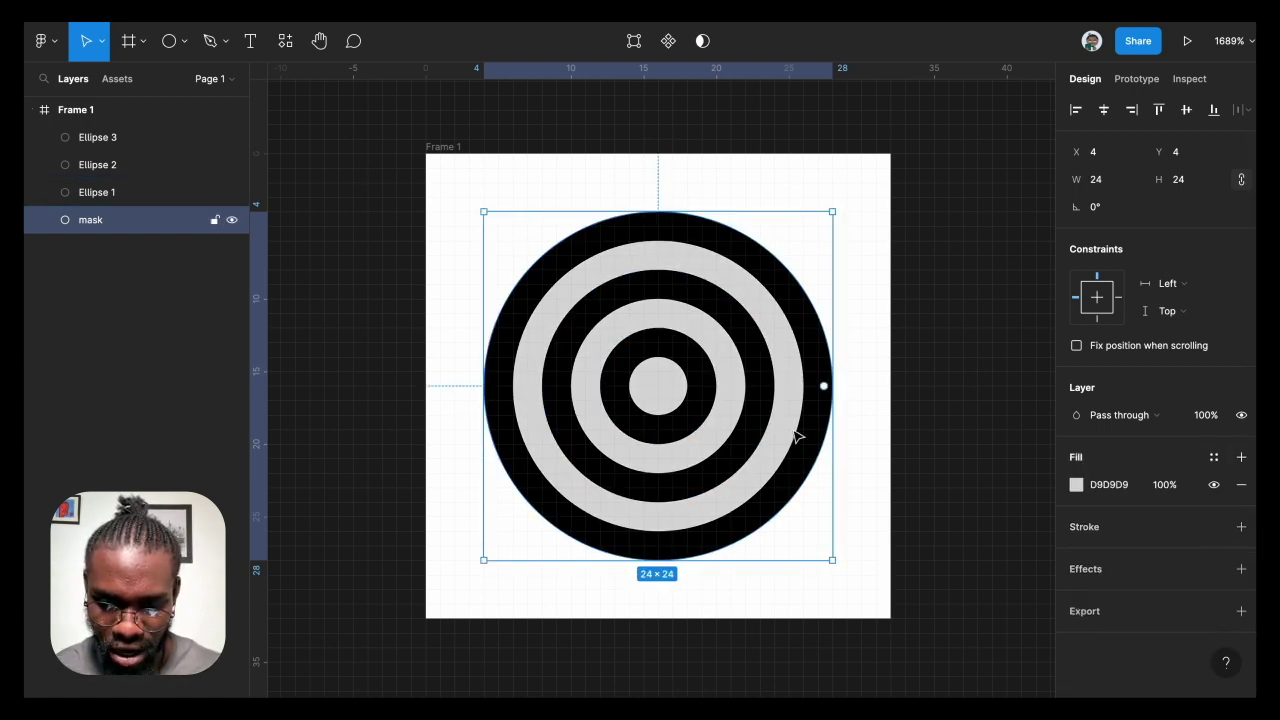
# - Cut the mask circle into a quarter wedge starting at -45° with a -25% sweep
pyautogui.moveTo(824, 387); pyautogui.dragTo(661, 313)
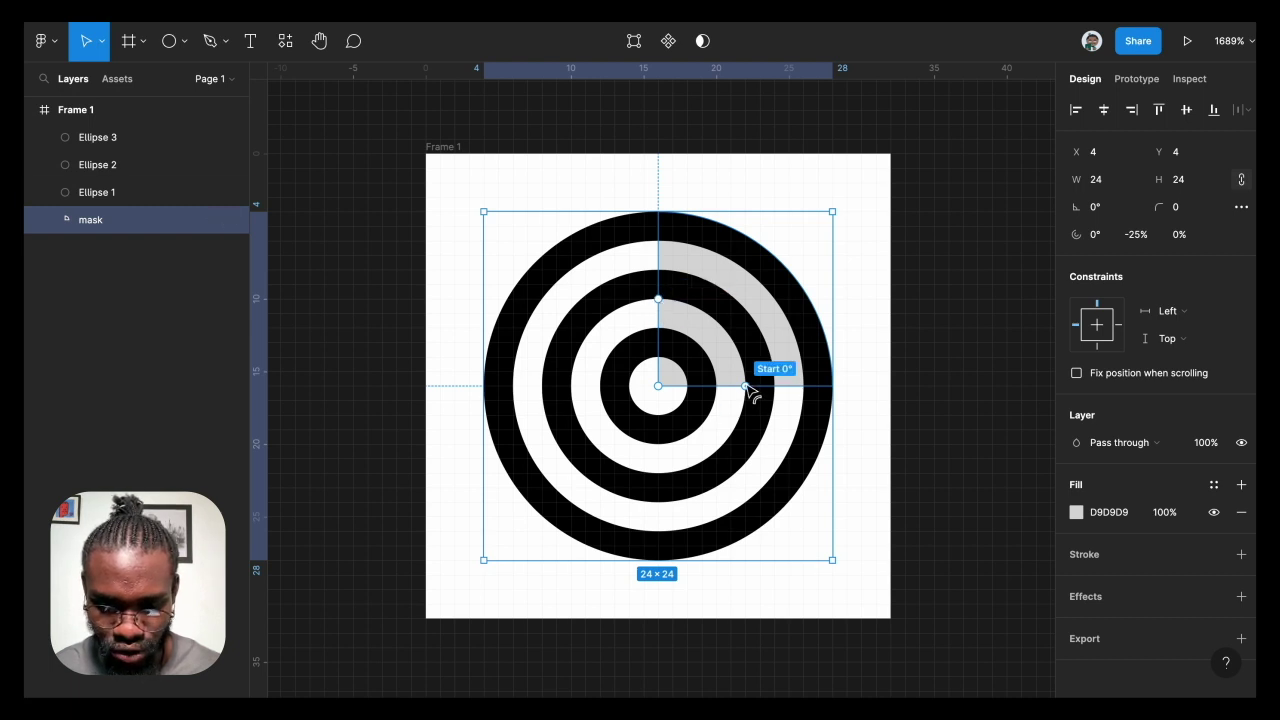
pyautogui.moveTo(748, 388); pyautogui.dragTo(725, 332)
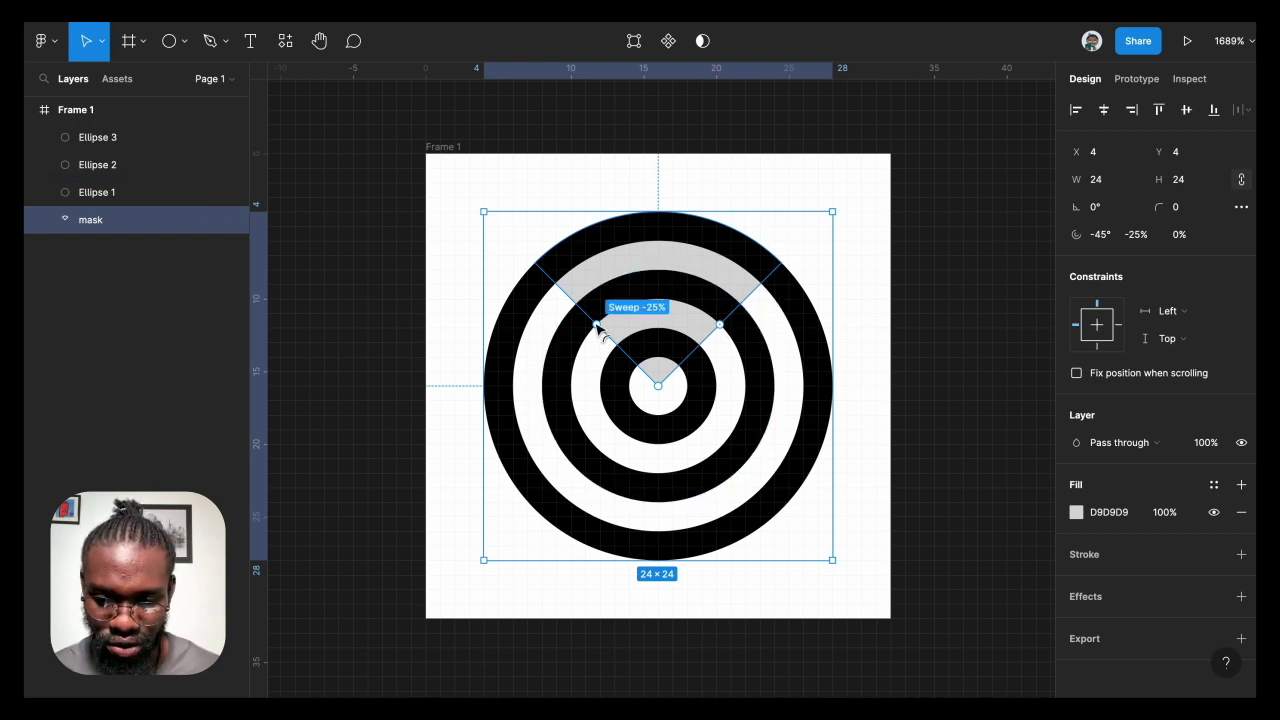
pyautogui.moveTo(598, 328)
pyautogui.mouseDown()
pyautogui.moveTo(571, 363)
pyautogui.moveTo(596, 316)
pyautogui.moveTo(630, 305)
pyautogui.moveTo(581, 295)
pyautogui.moveTo(588, 312)
pyautogui.mouseUp()
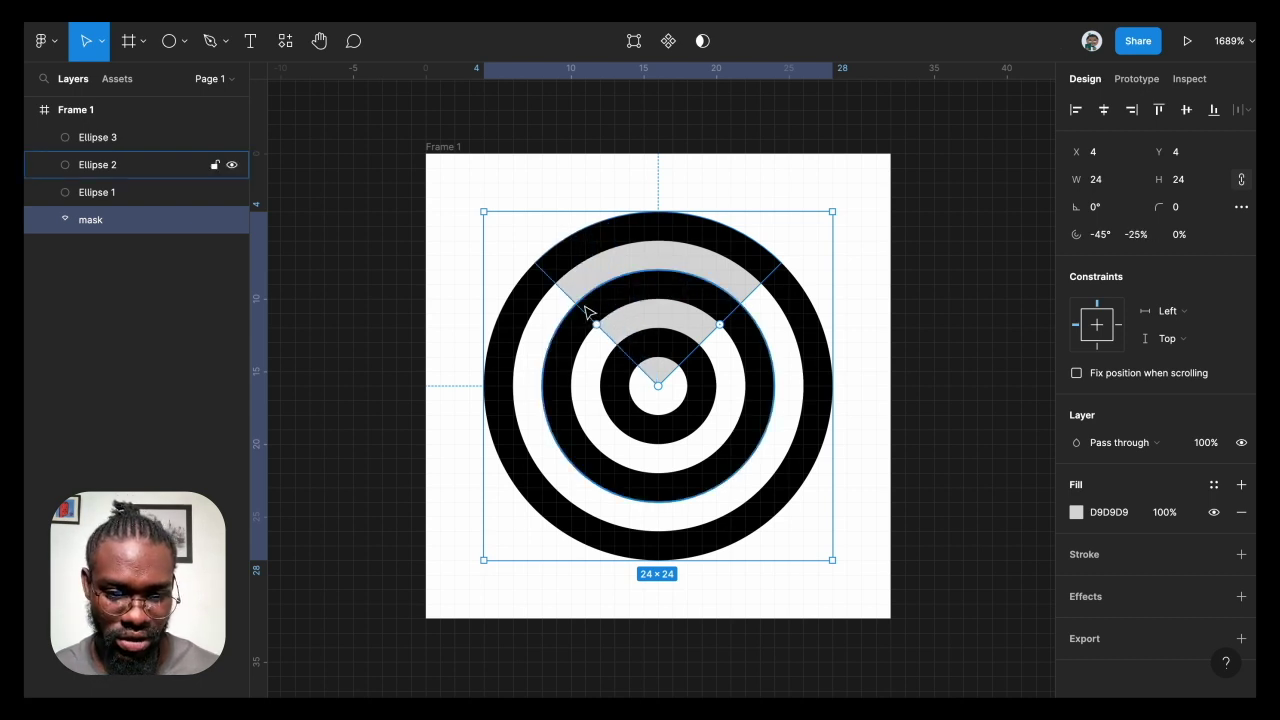
# - Select Ellipses 1–3 and combine them with Union into one black-filled shape
pyautogui.click(110, 142)
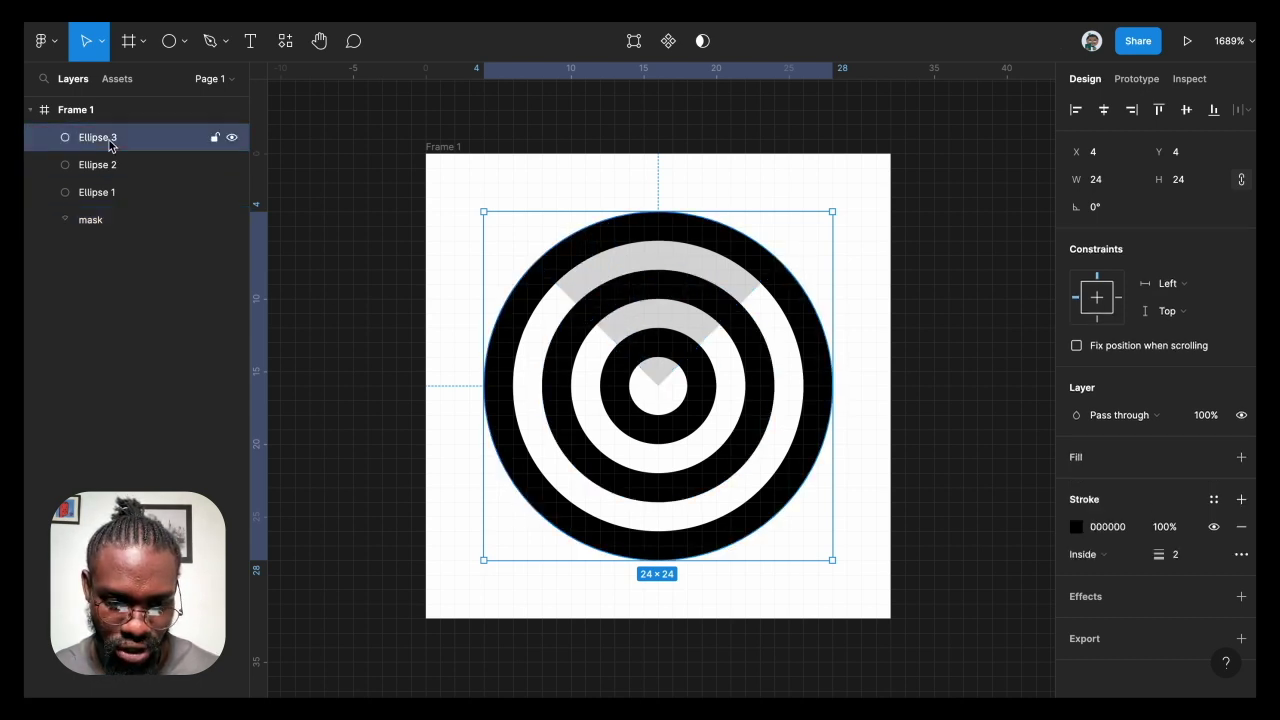
pyautogui.keyDown('shift'); pyautogui.click(122, 193); pyautogui.keyUp('shift')
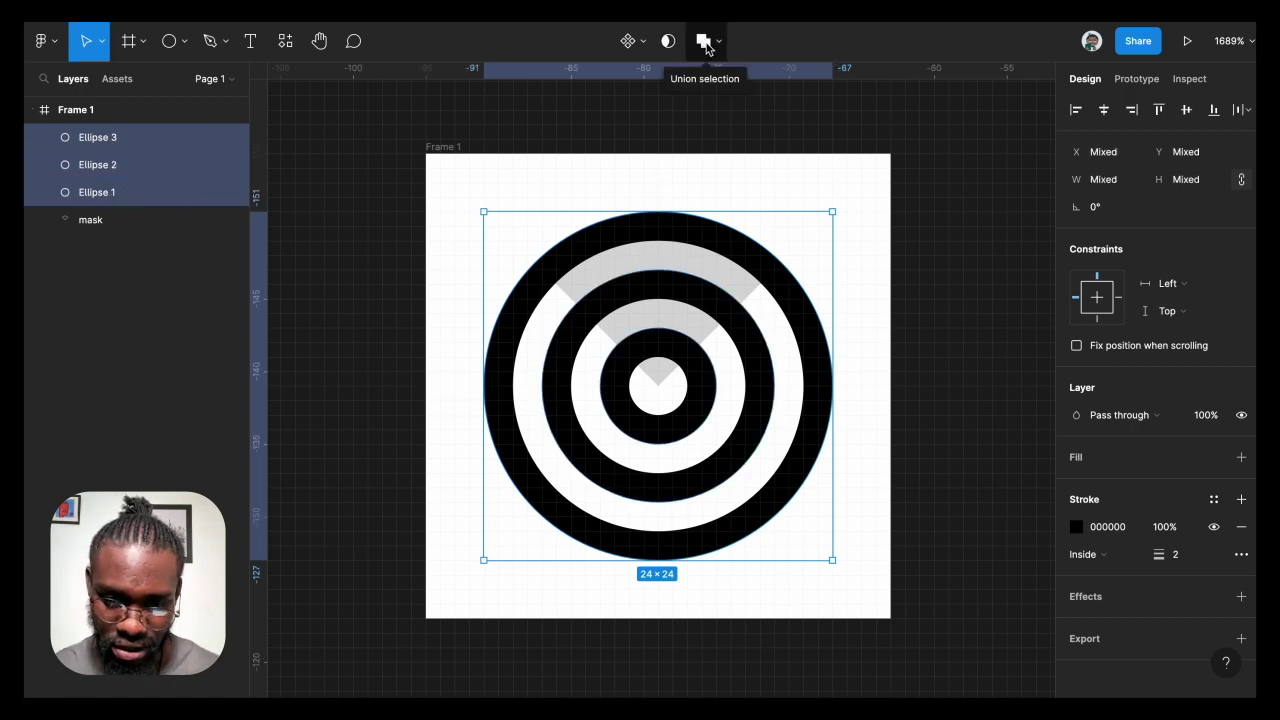
pyautogui.click(704, 42)
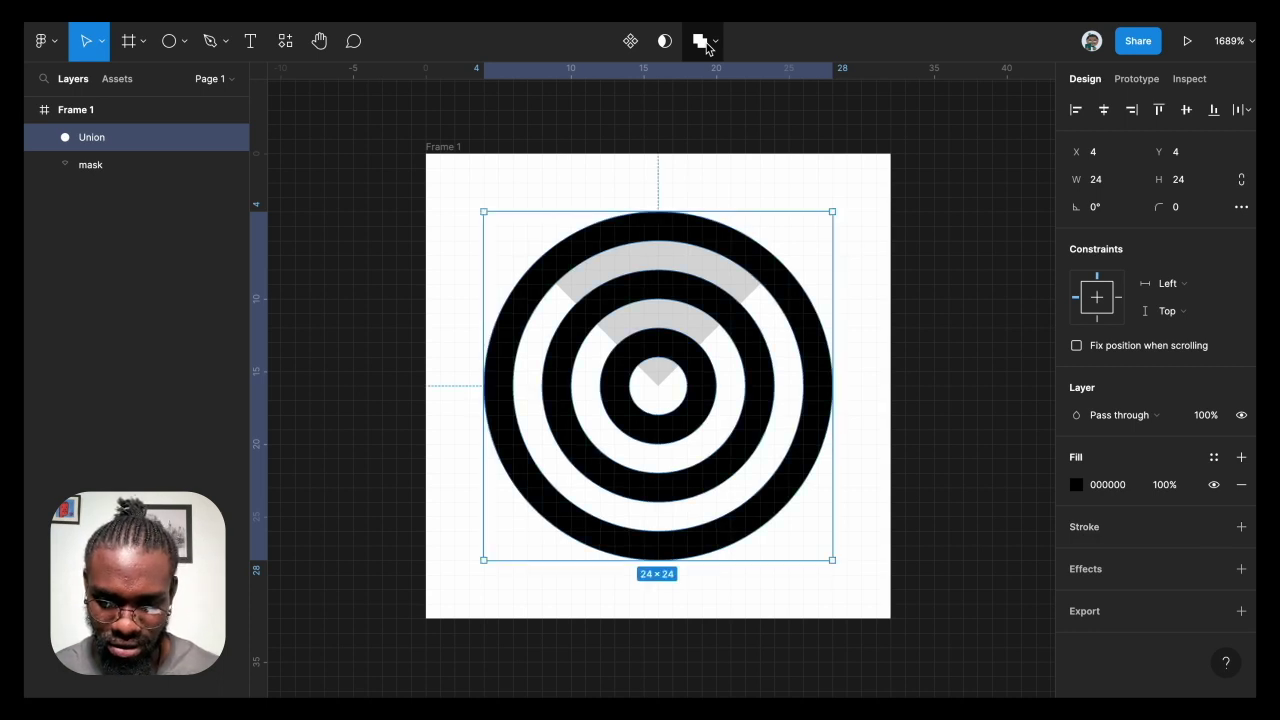
pyautogui.click(714, 42)
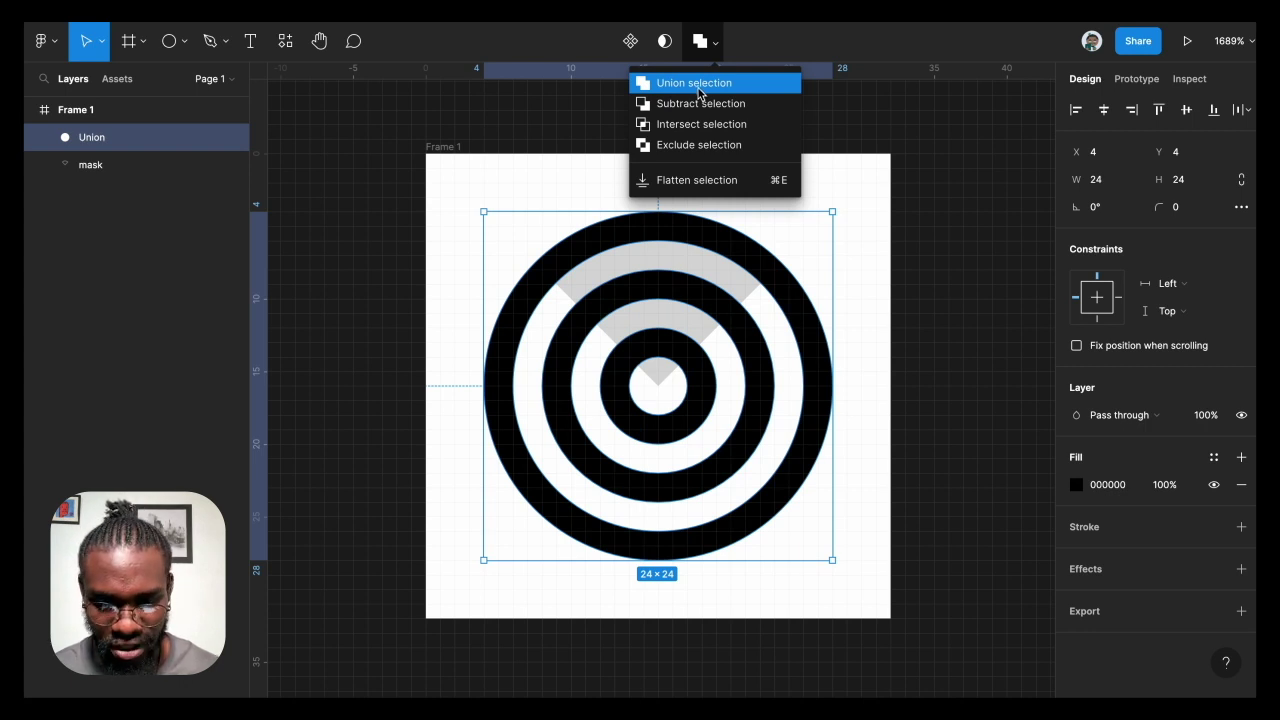
# - Intersect the mask wedge with the Union, leaving three black arcs of 16.97×10.59
pyautogui.click(119, 165)
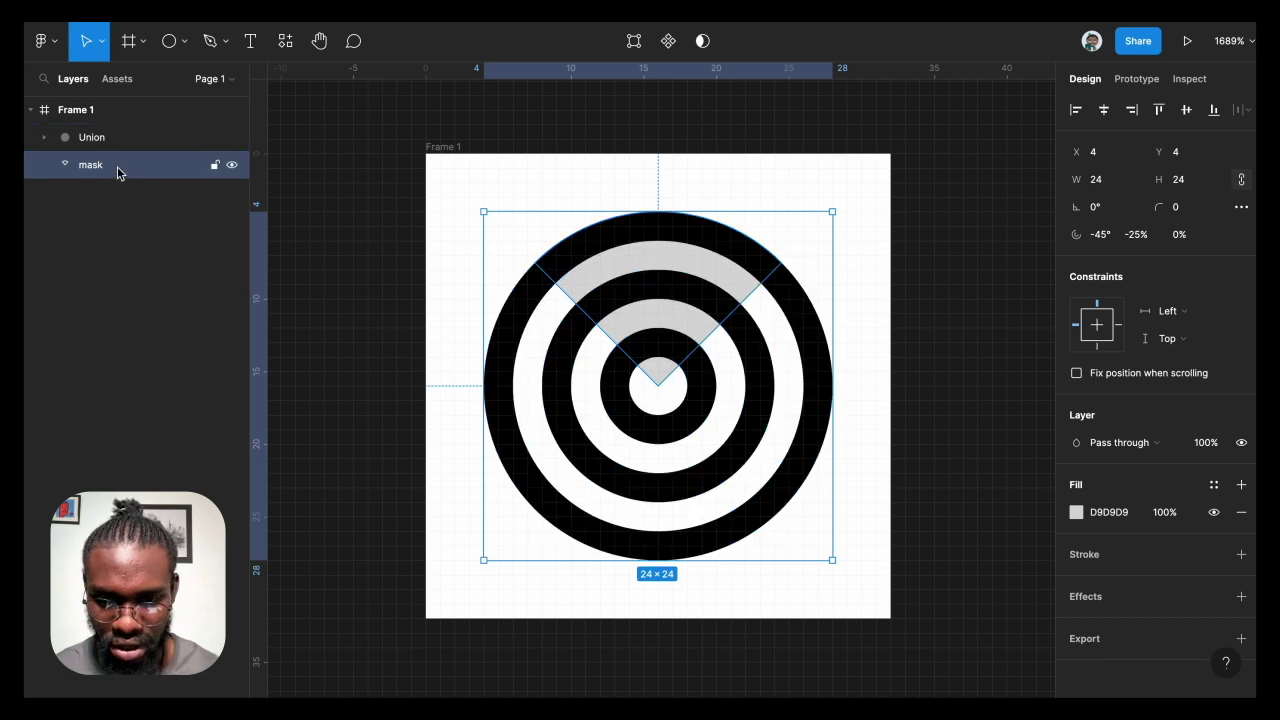
pyautogui.keyDown('shift'); pyautogui.click(123, 137); pyautogui.keyUp('shift')
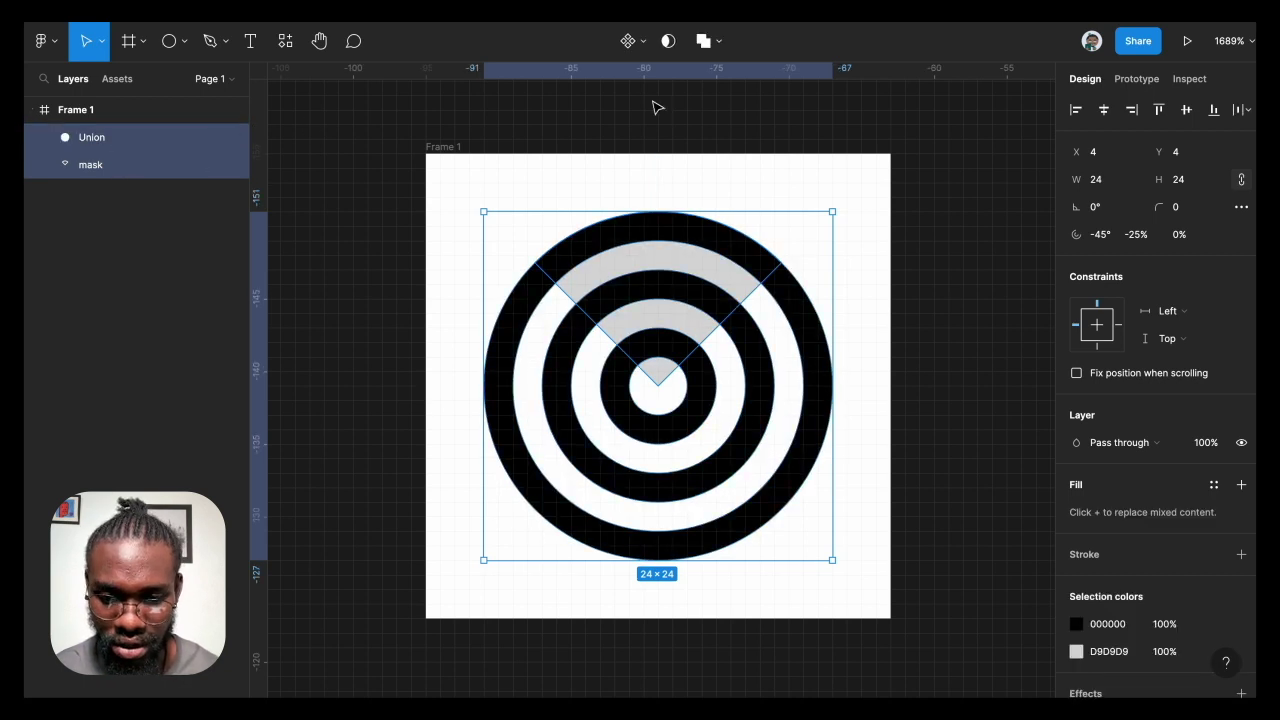
pyautogui.click(721, 46)
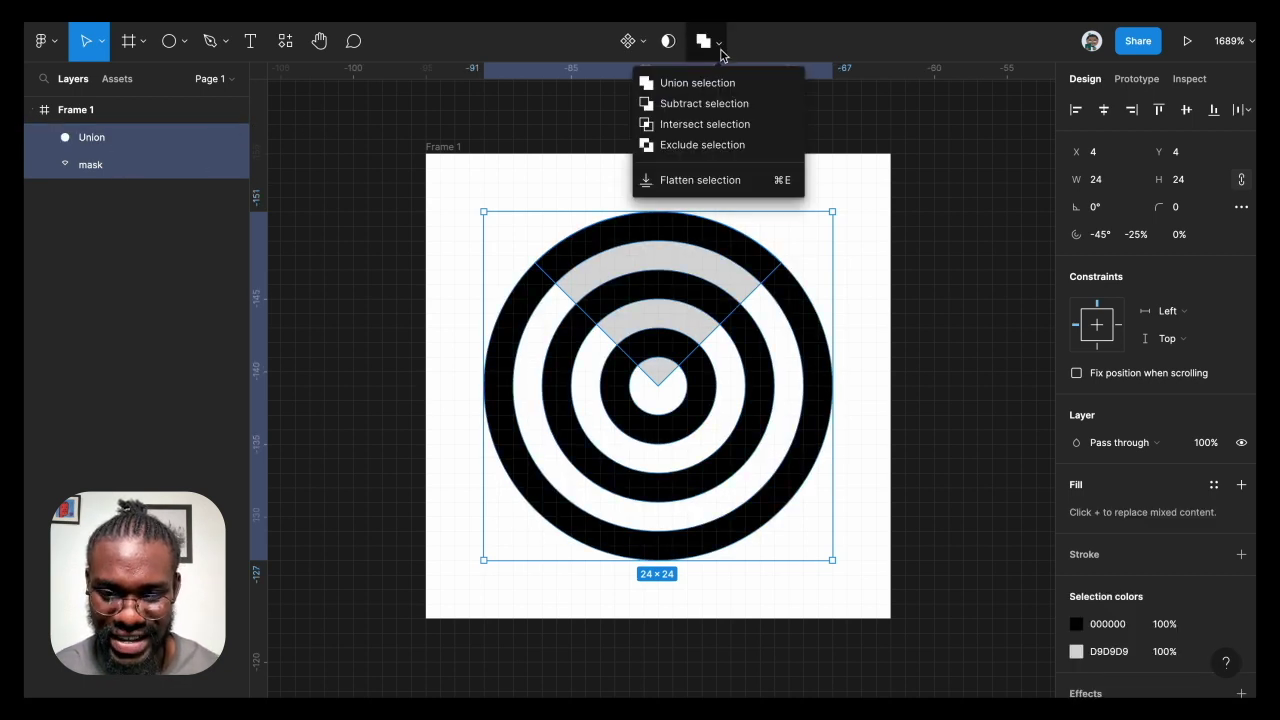
pyautogui.click(722, 128)
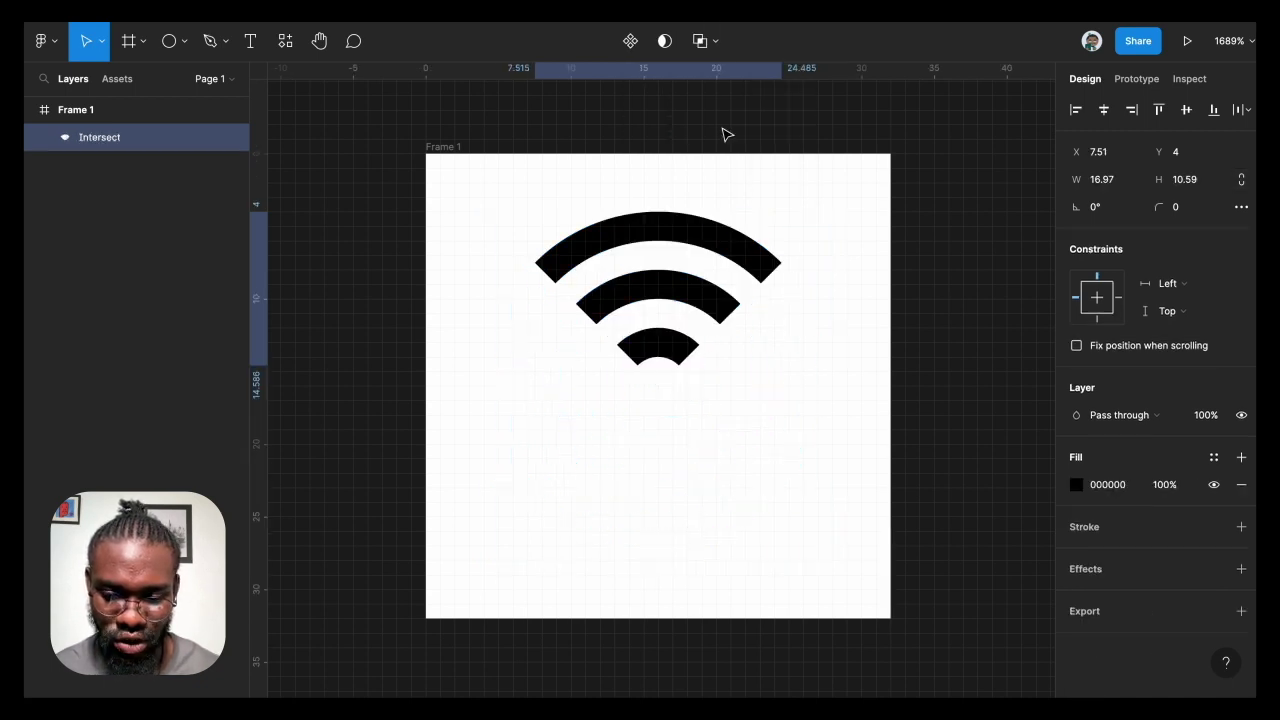
pyautogui.click(606, 425)
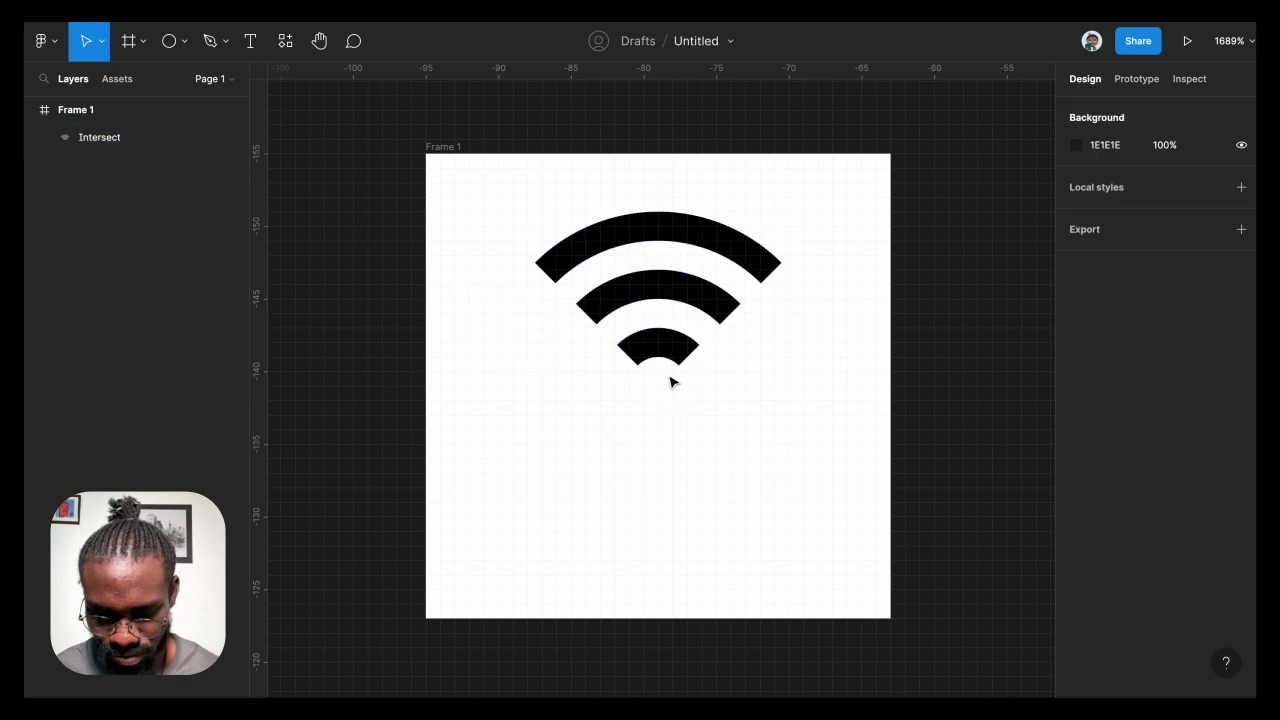
# - Fill Ellipse 1 inside the Intersect's Union to form the solid bottom wedge
pyautogui.click(658, 299)
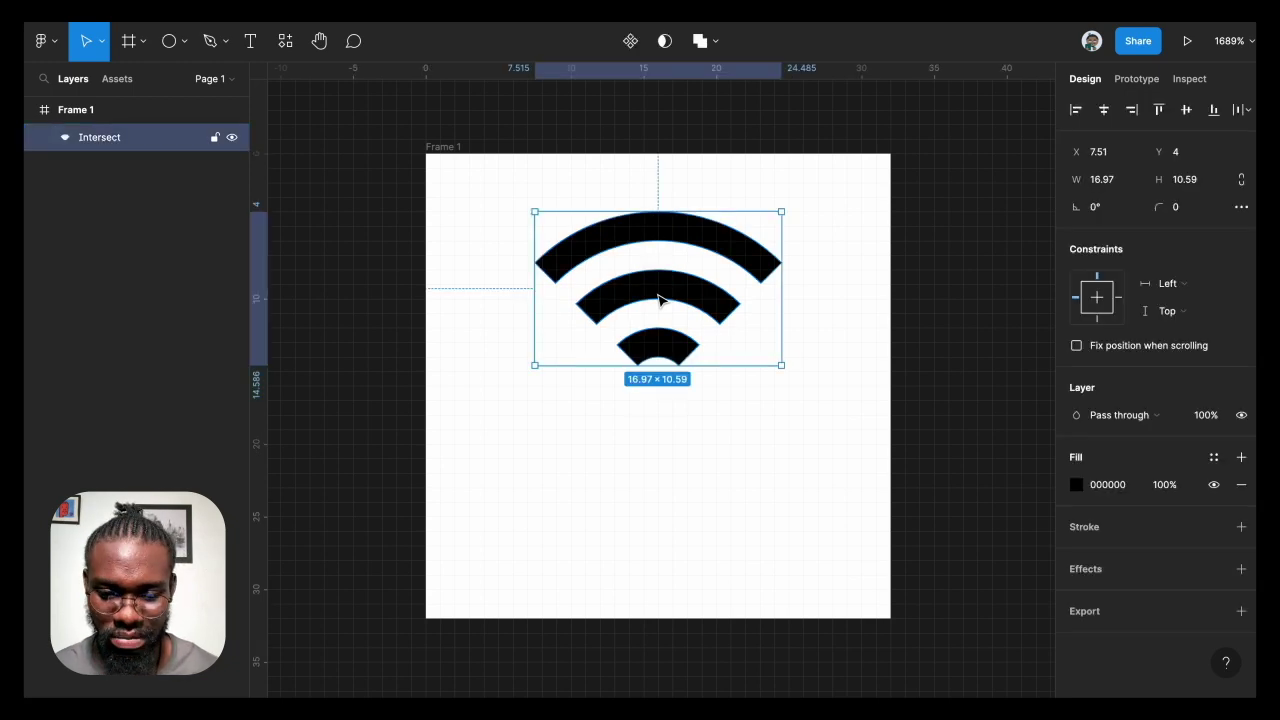
pyautogui.doubleClick(658, 358)
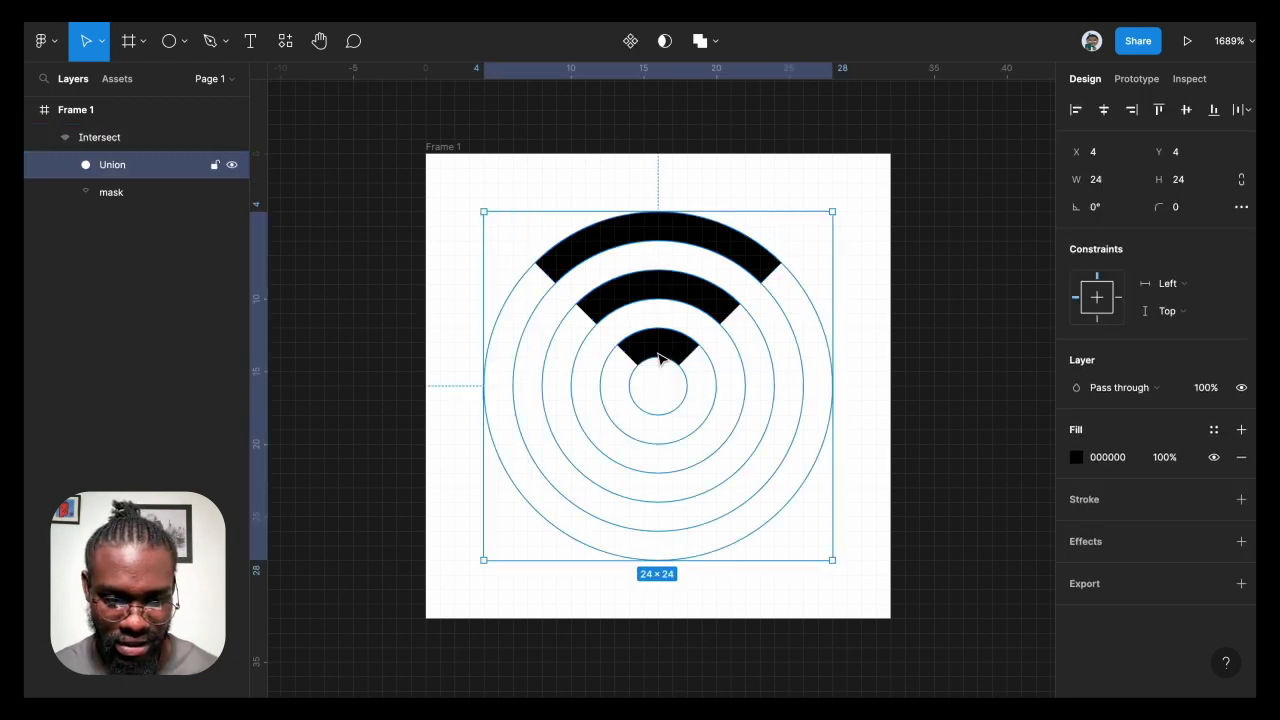
pyautogui.click(65, 165)
pyautogui.click(143, 257)
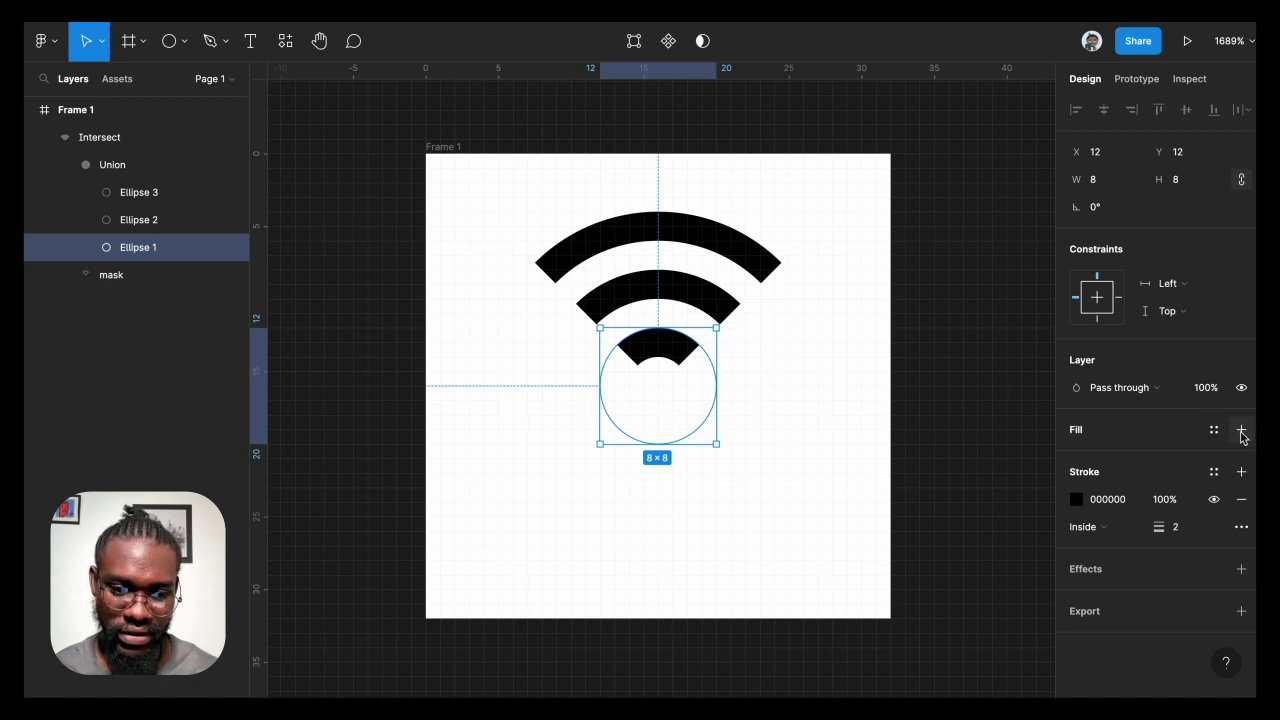
pyautogui.click(1241, 431)
pyautogui.click(831, 485)
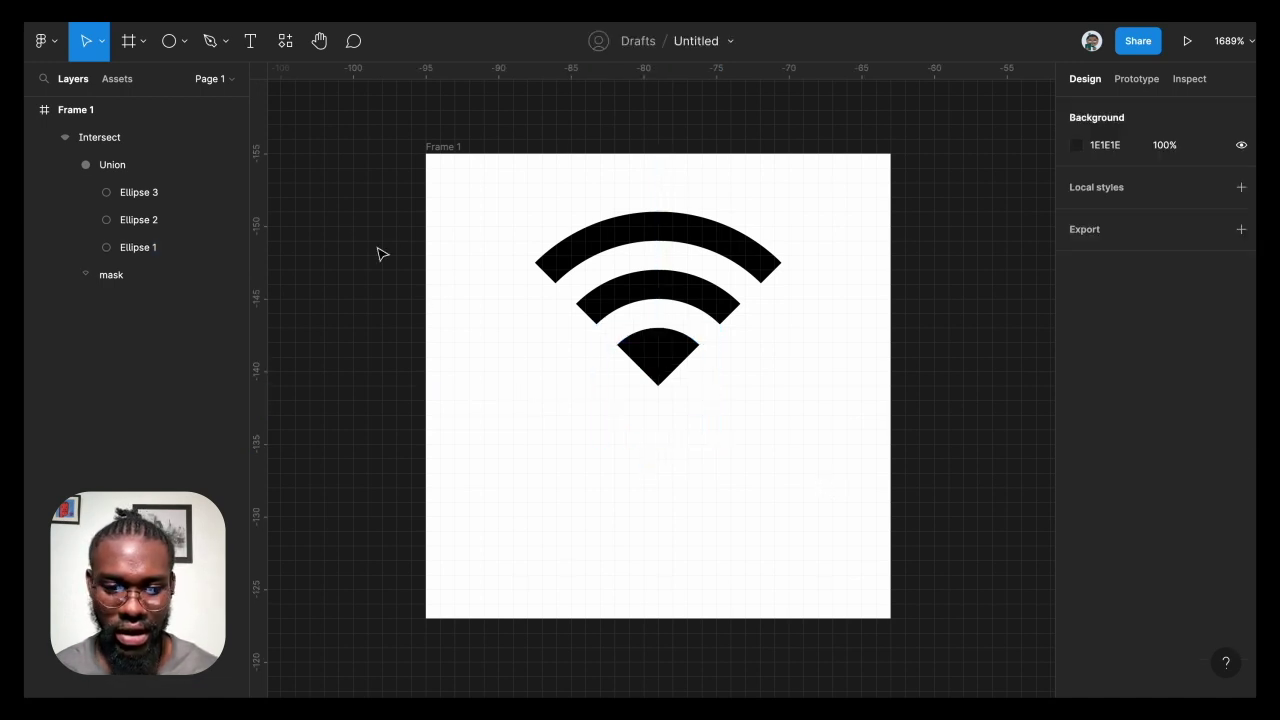
pyautogui.click(82, 140)
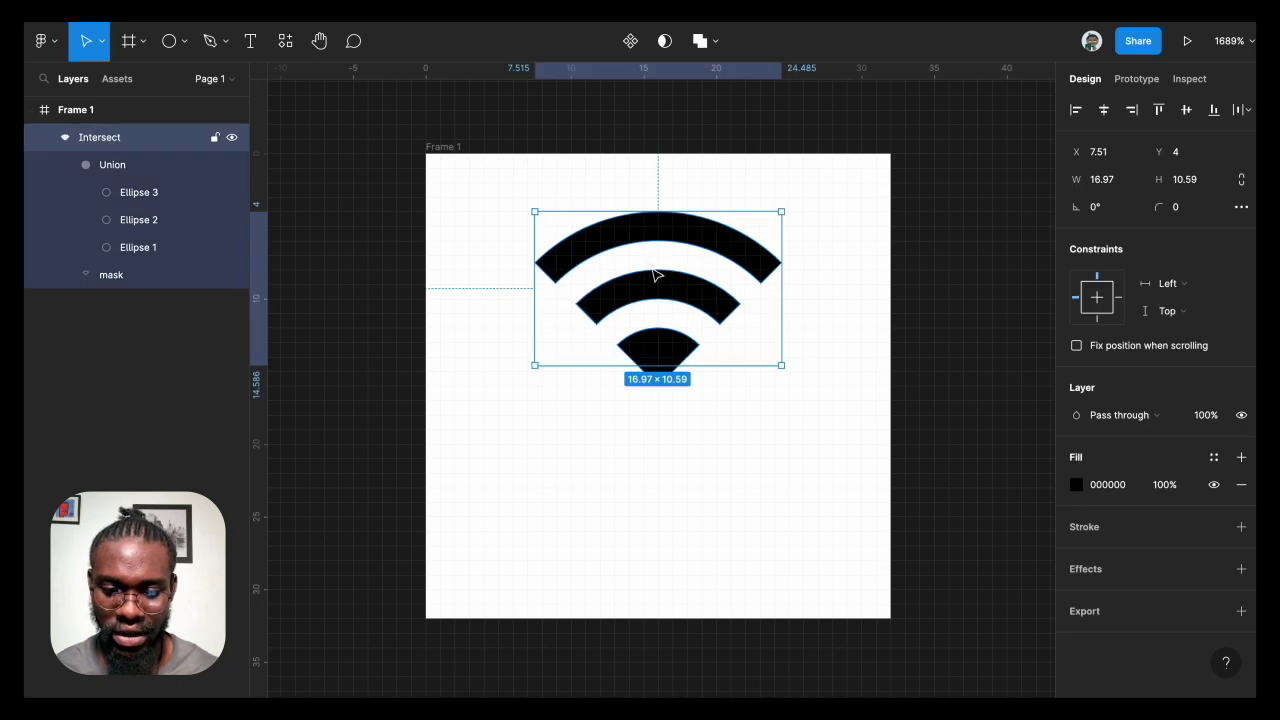
# - Drag the Wi-Fi icon down to X 7, Y 8, centred in Frame 1
pyautogui.moveTo(646, 234); pyautogui.dragTo(646, 295)
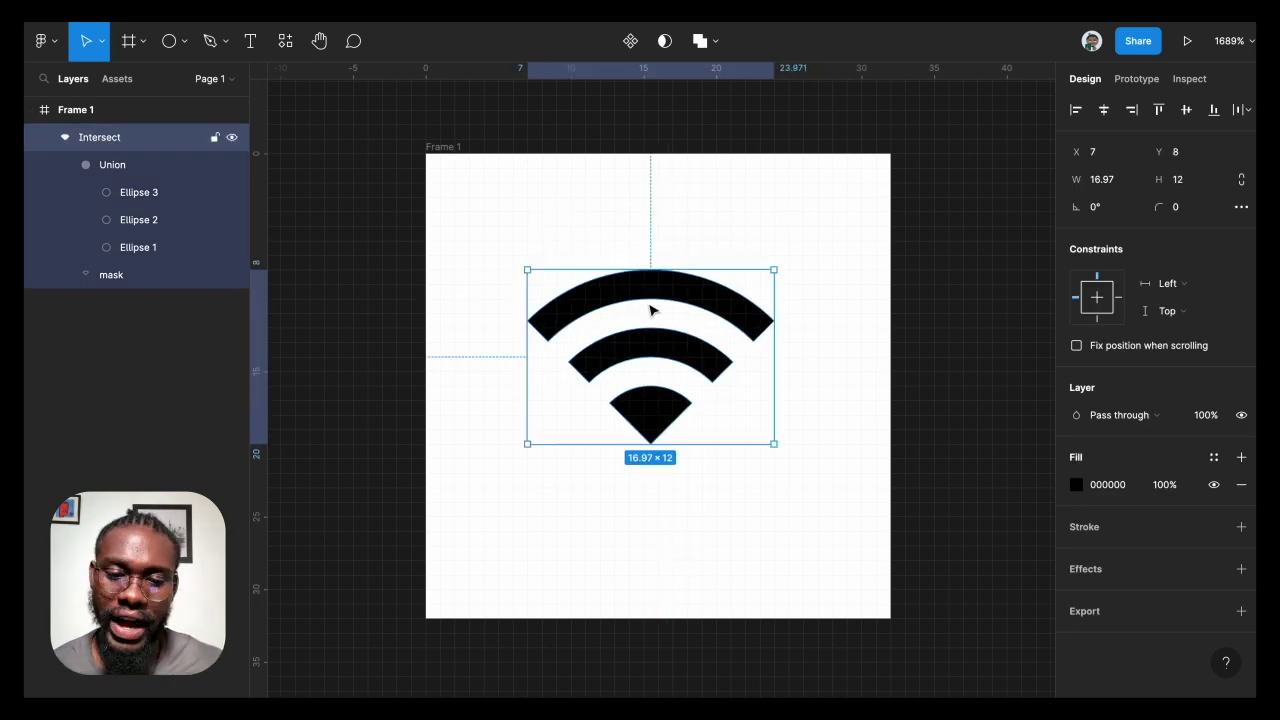